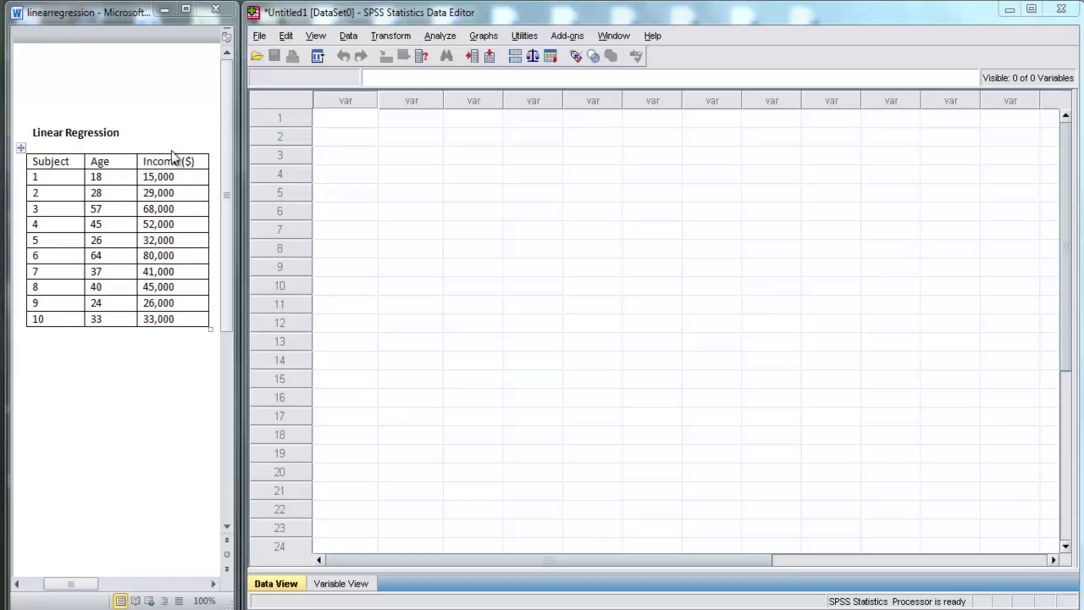
Name the first variable Age in Variable View.
{"action": "left_click_drag", "start_coordinate": [345, 119], "coordinate": [722, 307]}
{"action": "left_click", "coordinate": [350, 125]}
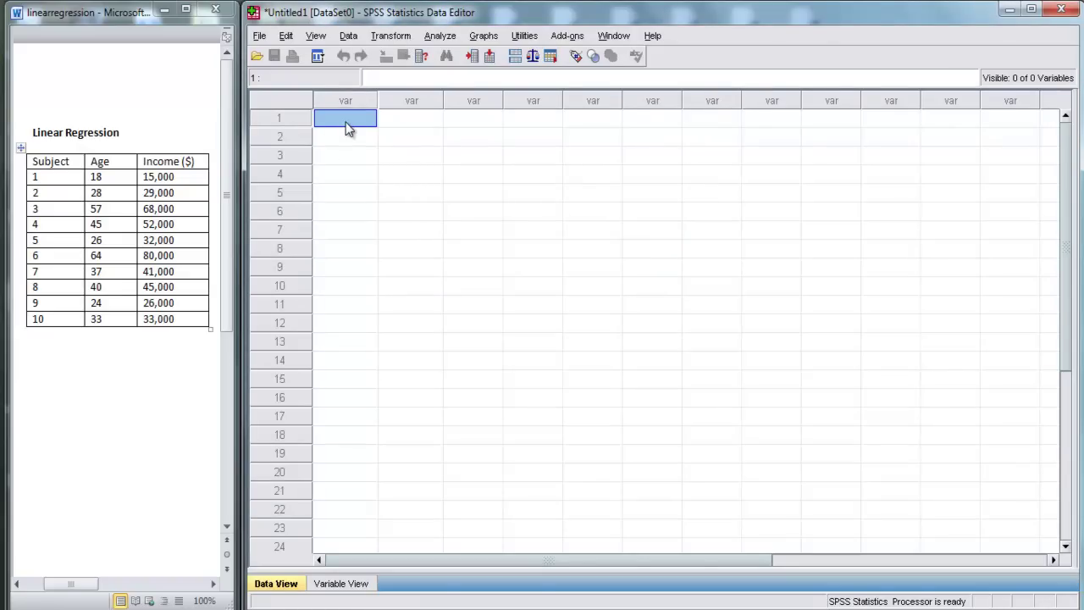
{"action": "left_click", "coordinate": [339, 584]}
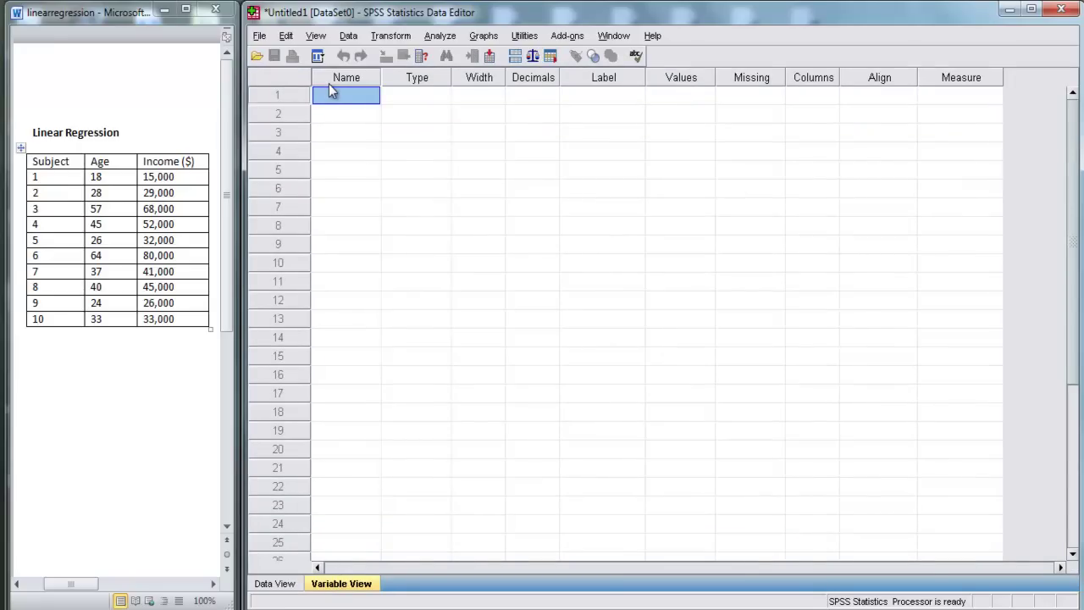
{"action": "type", "text": "Age"}
{"action": "key", "text": "Return"}
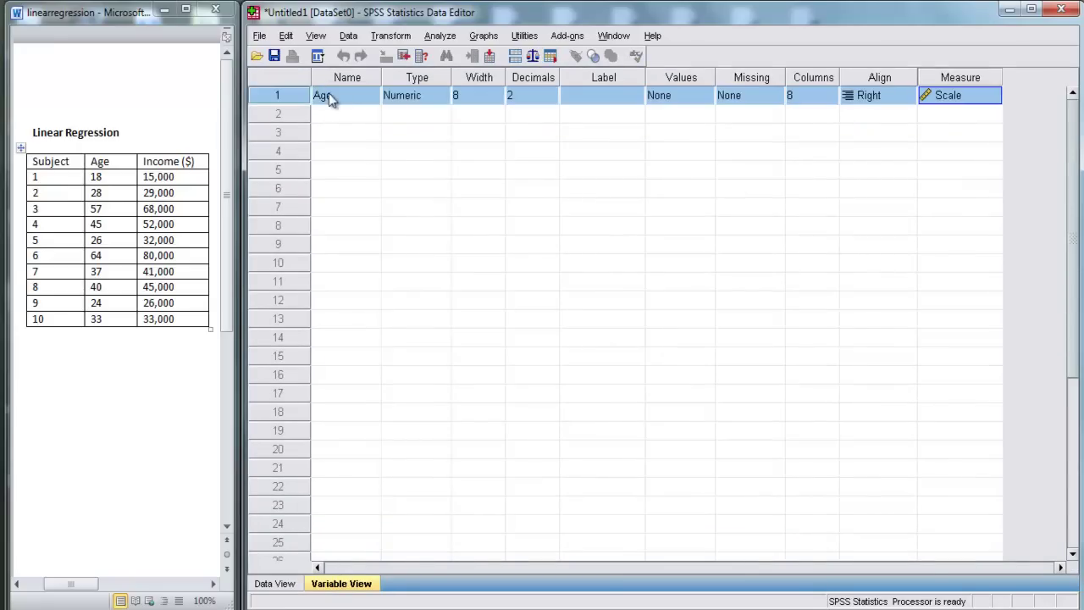
Add the second variable Income and return to Data View.
{"action": "left_click", "coordinate": [328, 116]}
{"action": "type", "text": "Income"}
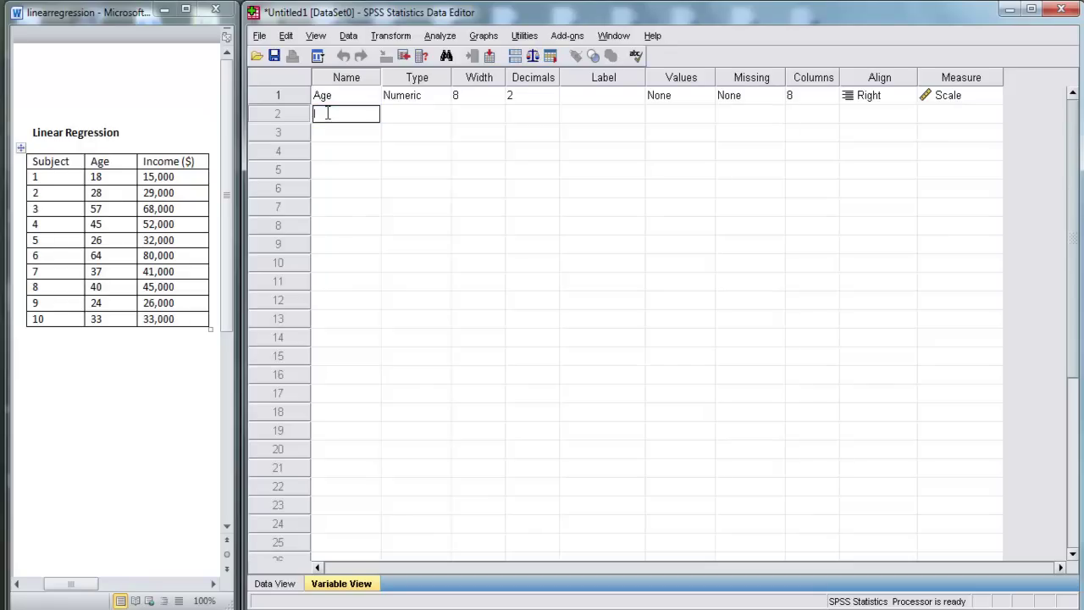
{"action": "key", "text": "Return"}
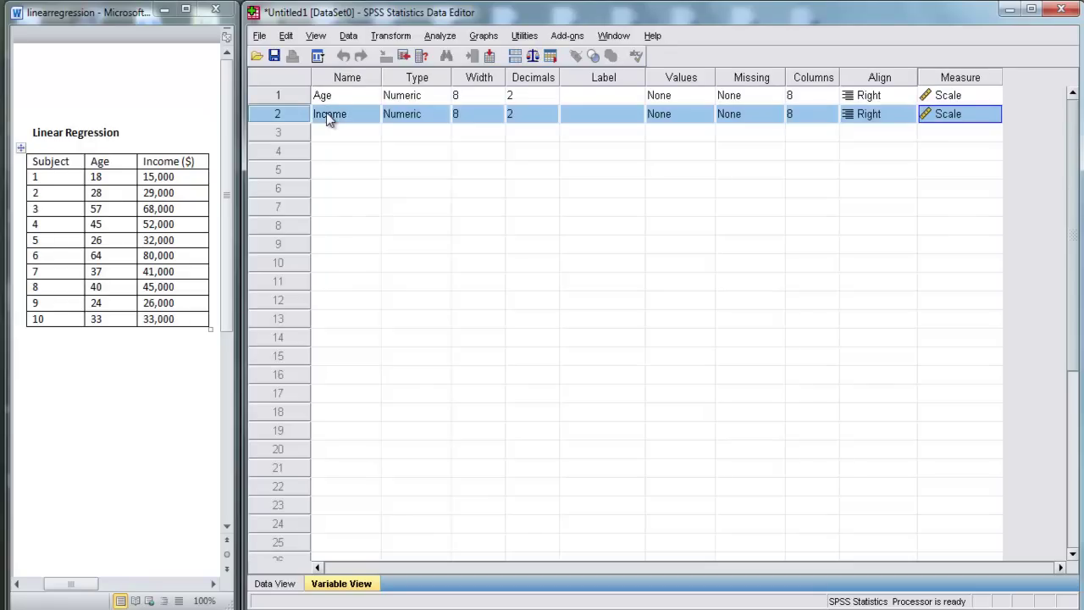
{"action": "left_click", "coordinate": [340, 99]}
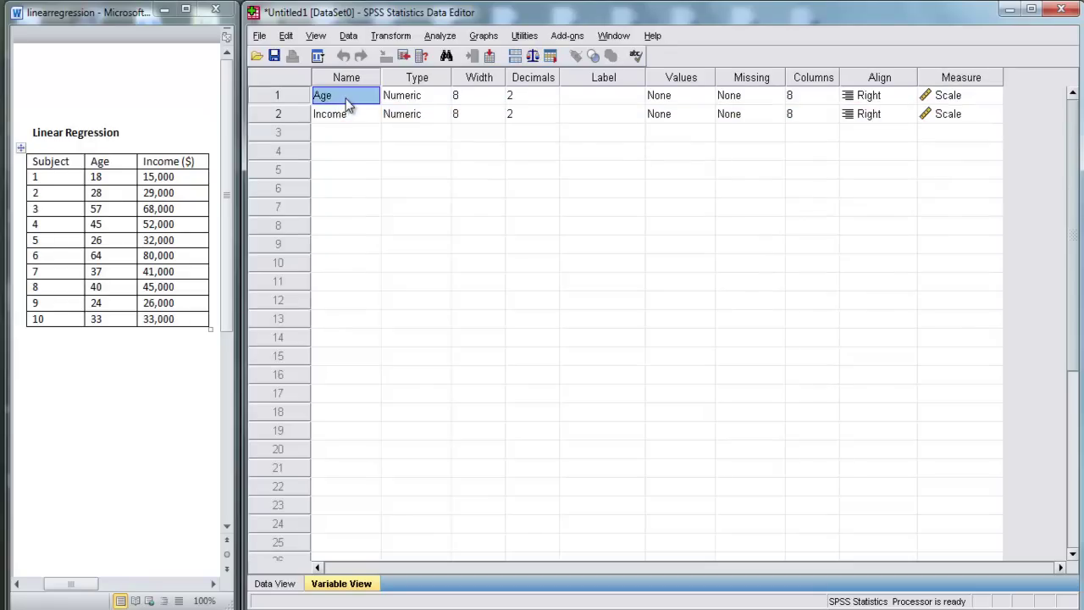
{"action": "left_click", "coordinate": [431, 100]}
{"action": "left_click", "coordinate": [474, 151]}
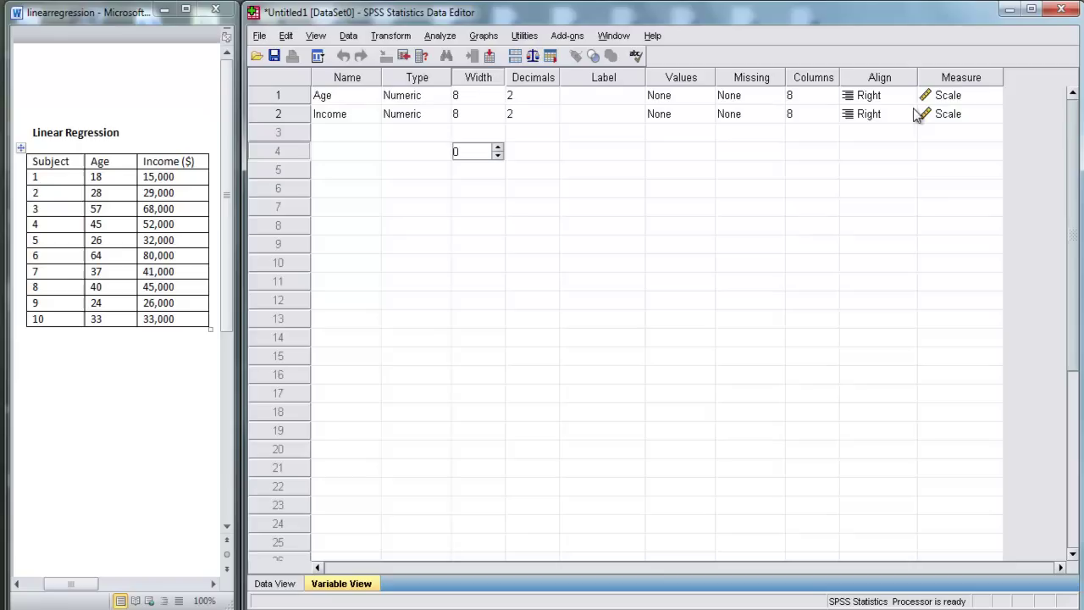
{"action": "left_click", "coordinate": [347, 124]}
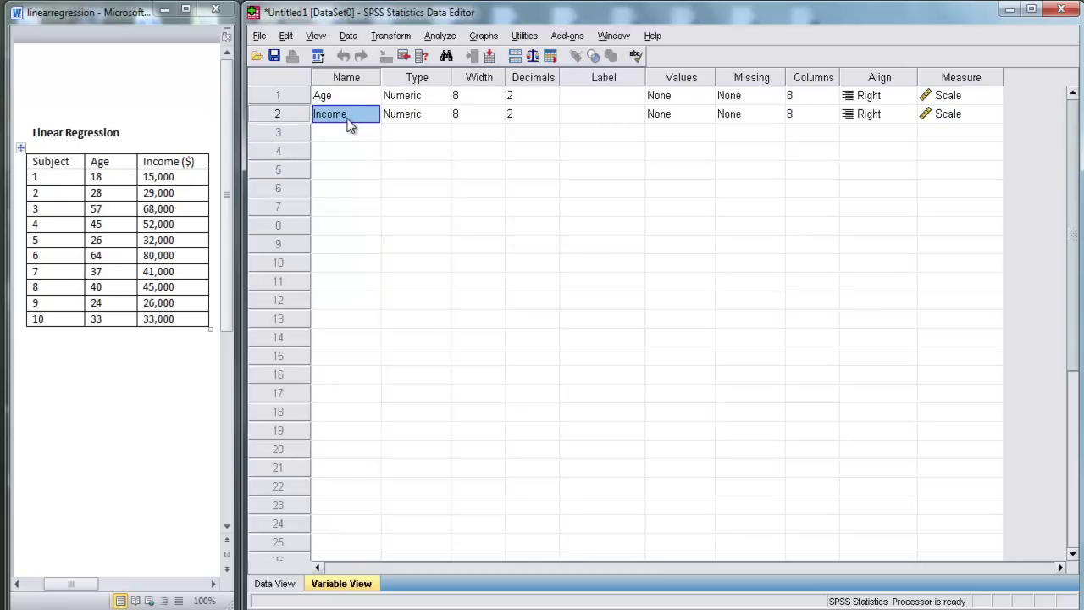
{"action": "left_click", "coordinate": [278, 586]}
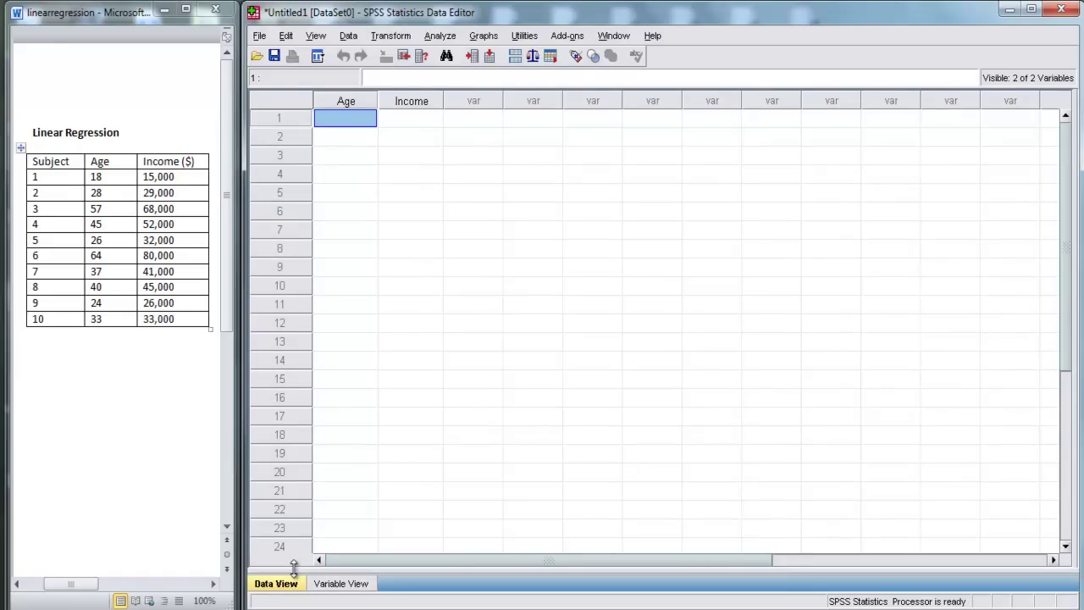
Enter the ten ages 18, 28, 57, 45, 26, 64, 37, 40, 24, 33 in the Age column.
{"action": "type", "text": "18"}
{"action": "key", "text": "Return"}
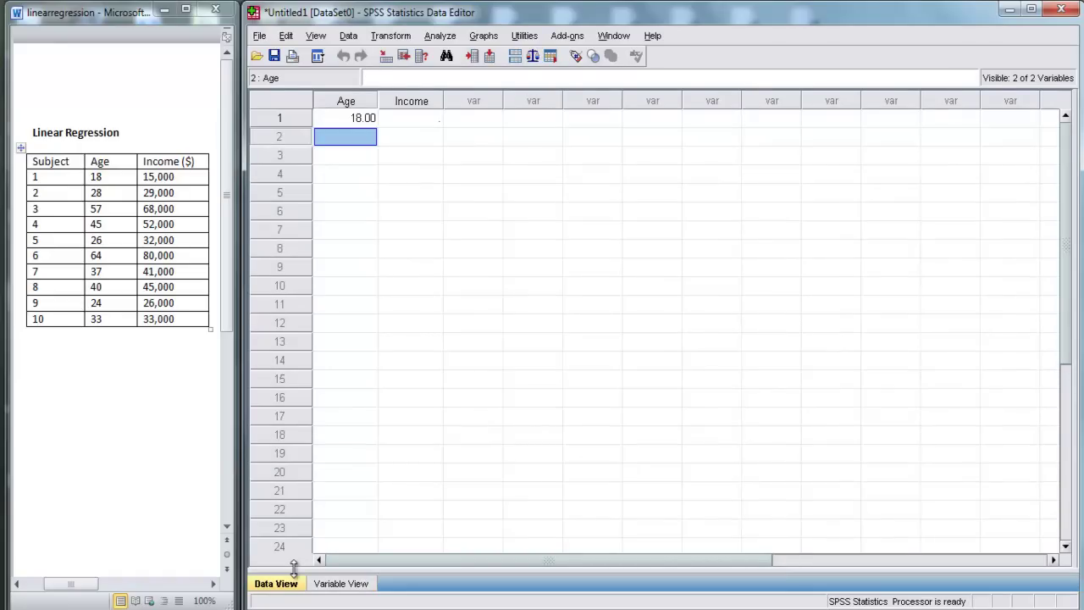
{"action": "type", "text": "28"}
{"action": "key", "text": "Return"}
{"action": "type", "text": "57"}
{"action": "key", "text": "Return"}
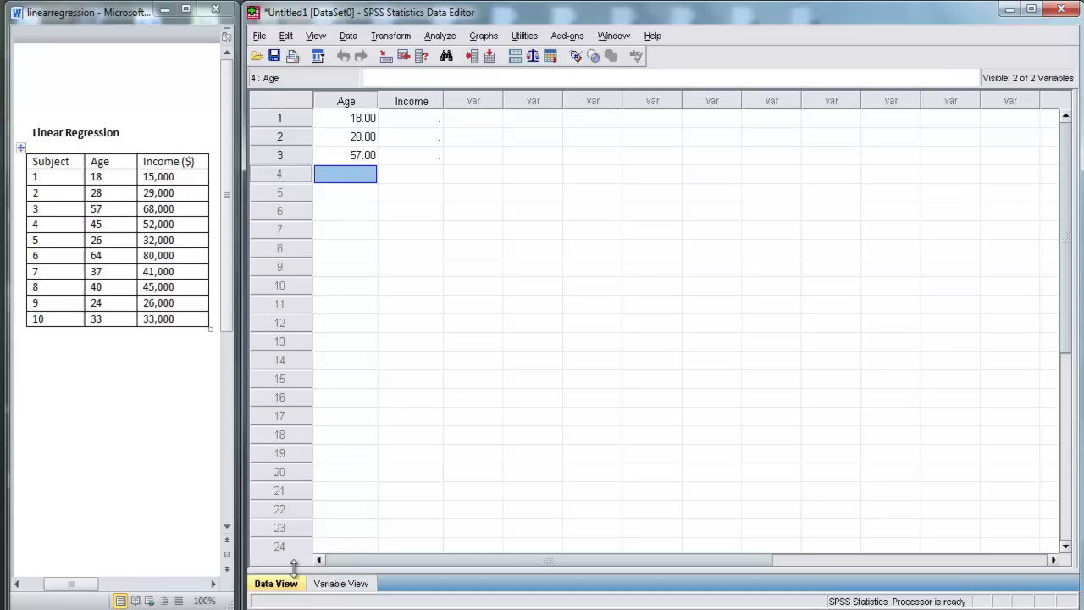
{"action": "type", "text": "45"}
{"action": "key", "text": "Return"}
{"action": "type", "text": "26"}
{"action": "key", "text": "Return"}
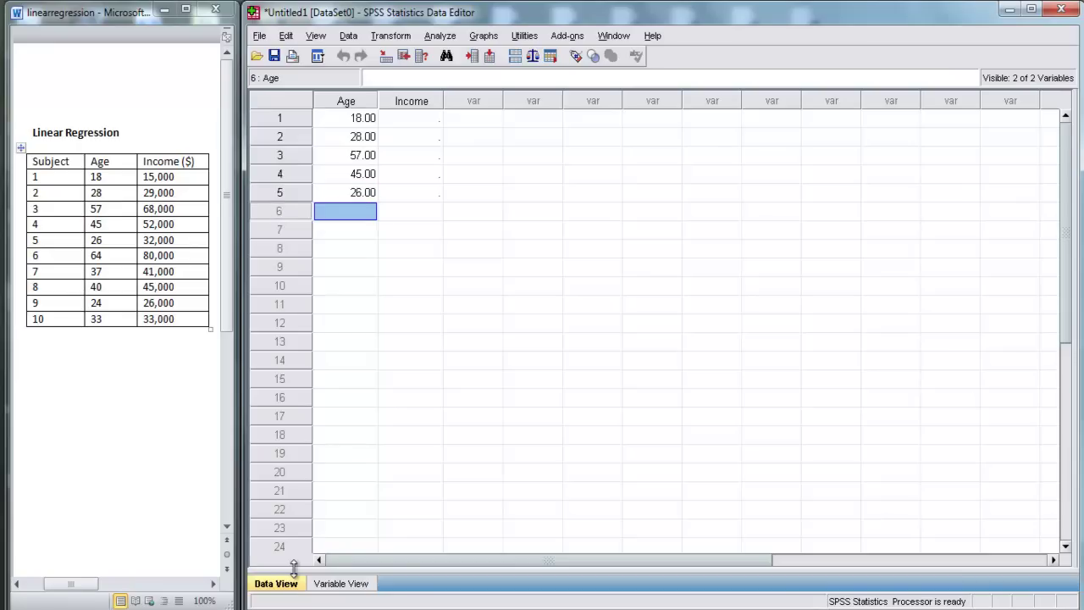
{"action": "type", "text": "64"}
{"action": "key", "text": "Return"}
{"action": "type", "text": "37"}
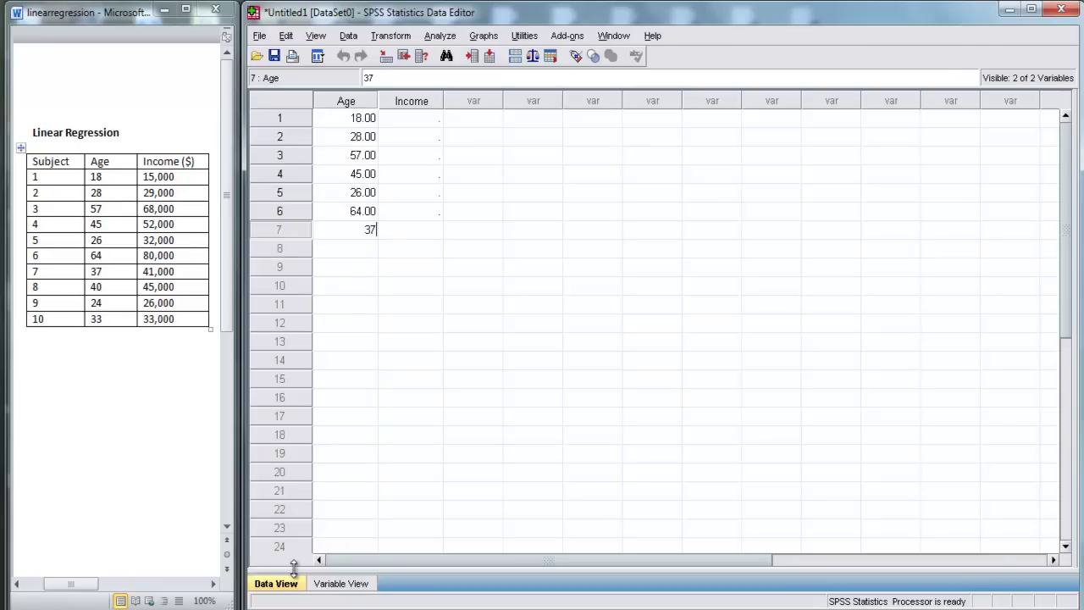
{"action": "key", "text": "Return"}
{"action": "type", "text": "40"}
{"action": "key", "text": "Return"}
{"action": "type", "text": "24"}
{"action": "key", "text": "Return"}
{"action": "type", "text": "33"}
{"action": "key", "text": "Return"}
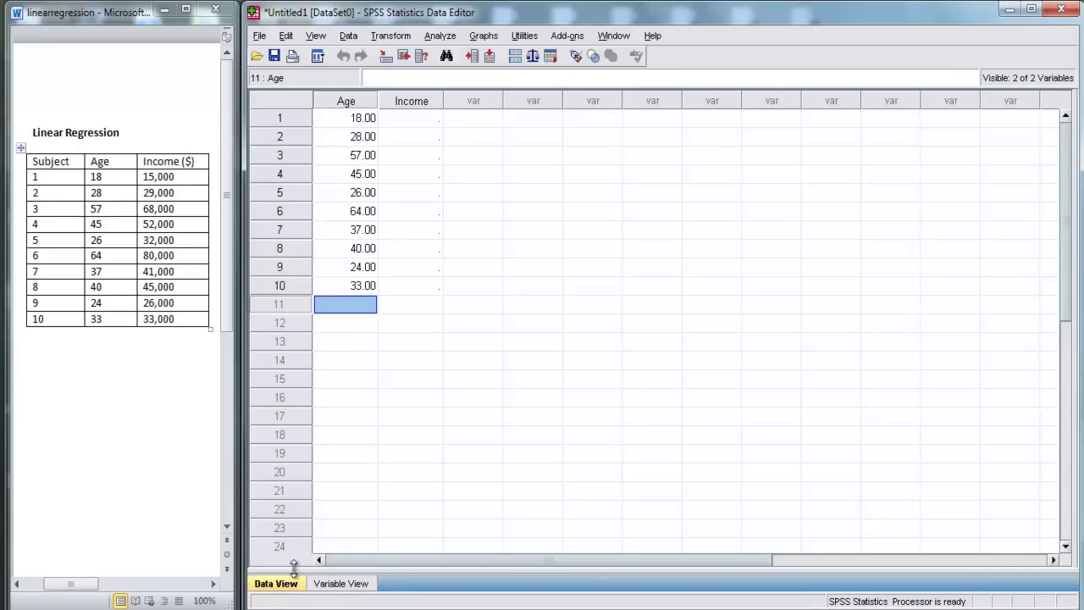
Enter incomes 15000, 29000, 68000, 52000, 32000, 80000, 41000, 45000, 26000, 33000 in the Income column.
{"action": "left_click", "coordinate": [415, 120]}
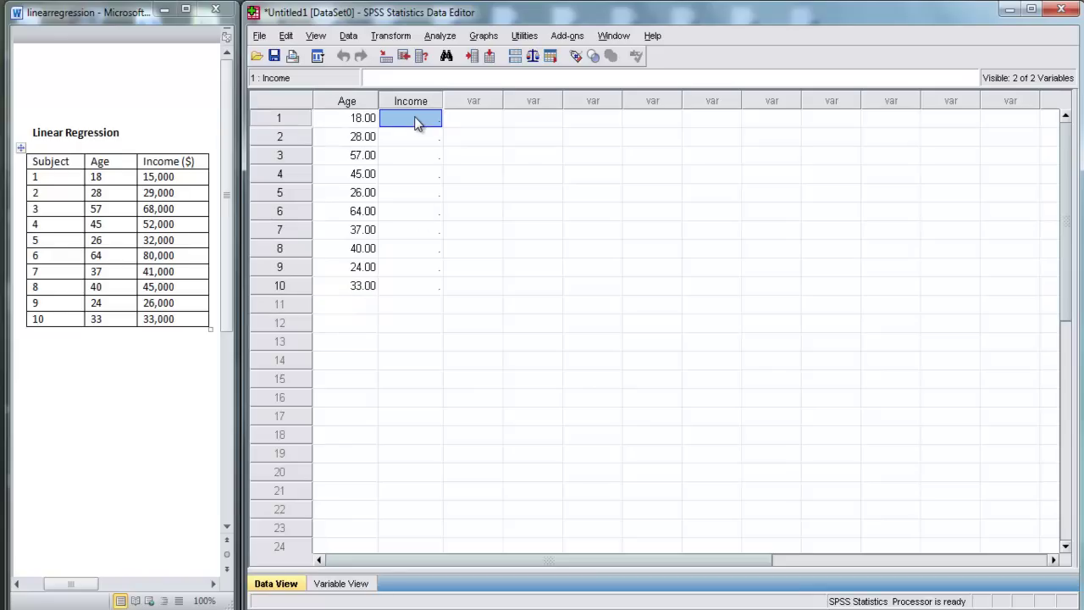
{"action": "type", "text": "15000"}
{"action": "key", "text": "Return"}
{"action": "type", "text": "29000"}
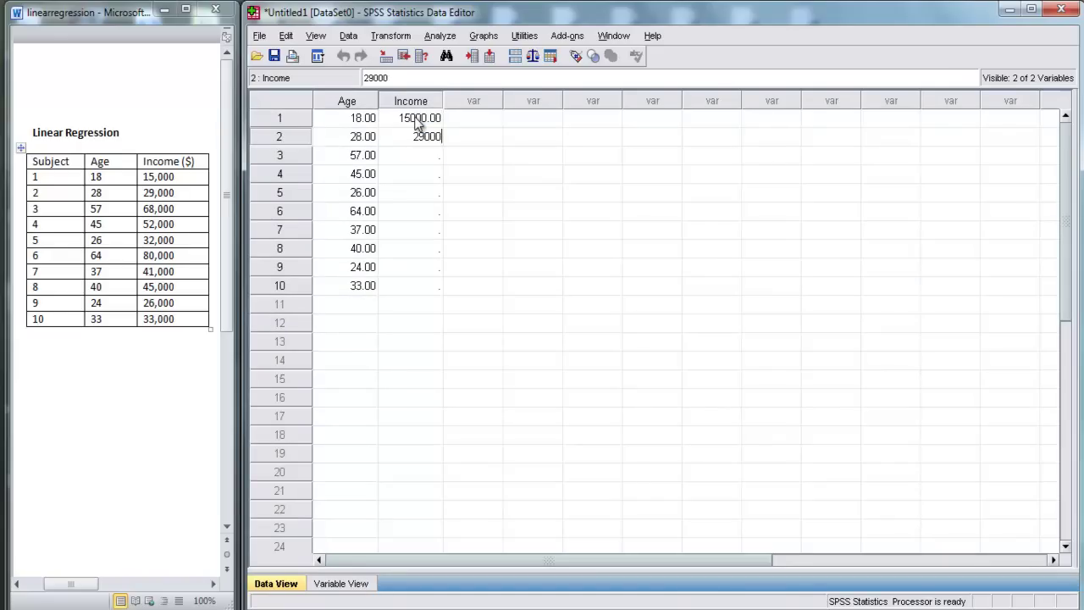
{"action": "key", "text": "Return"}
{"action": "type", "text": "68000"}
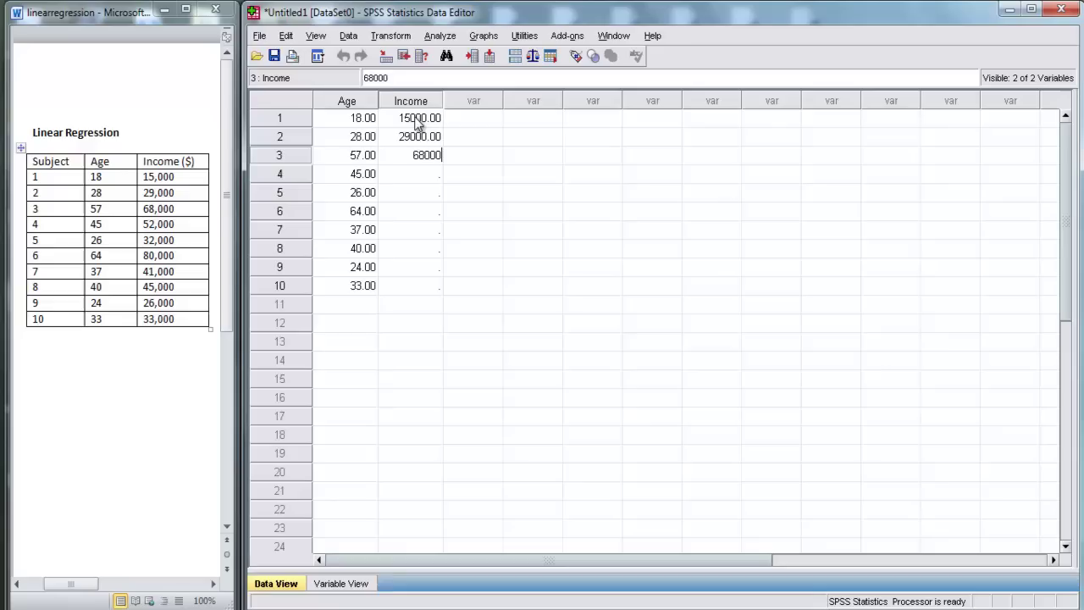
{"action": "key", "text": "Return"}
{"action": "type", "text": "52000"}
{"action": "key", "text": "Return"}
{"action": "type", "text": "32000"}
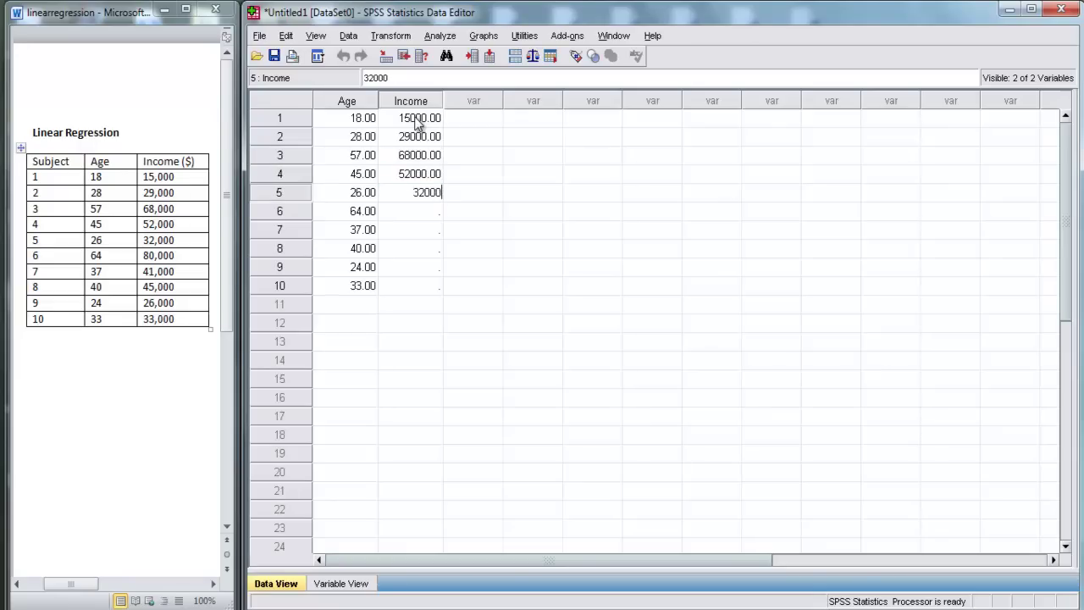
{"action": "key", "text": "Return"}
{"action": "type", "text": "80000"}
{"action": "key", "text": "Return"}
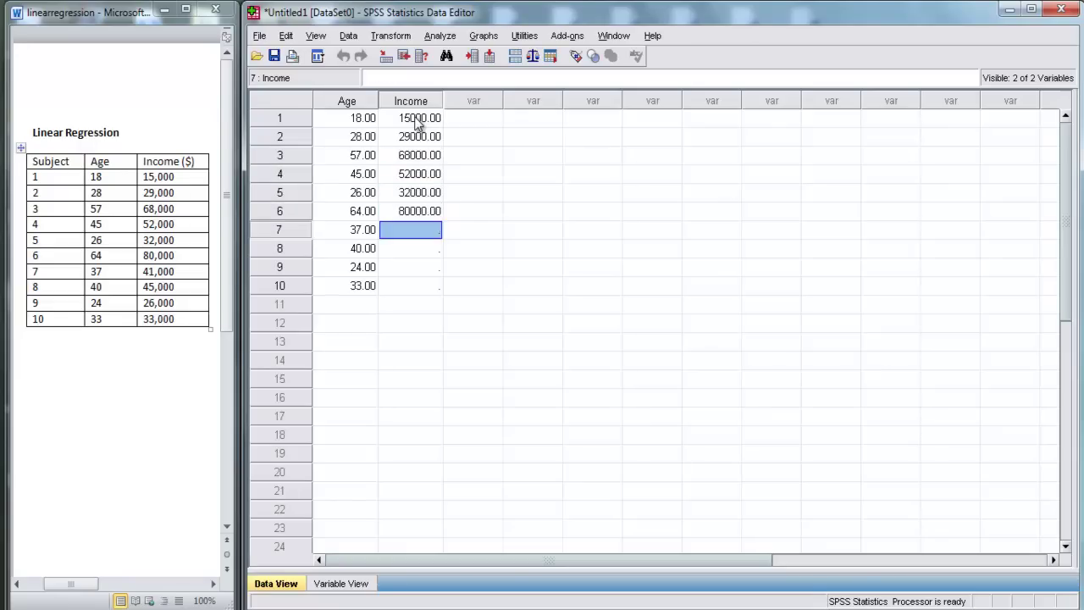
{"action": "type", "text": "41000"}
{"action": "key", "text": "Return"}
{"action": "type", "text": "45000"}
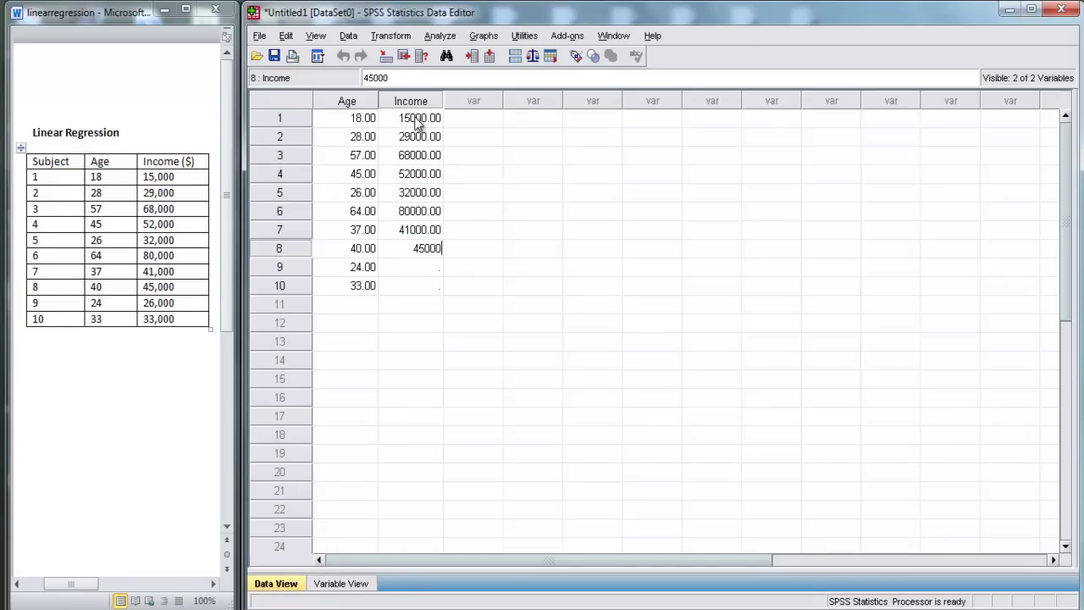
{"action": "key", "text": "Return"}
{"action": "type", "text": "26000"}
{"action": "key", "text": "Return"}
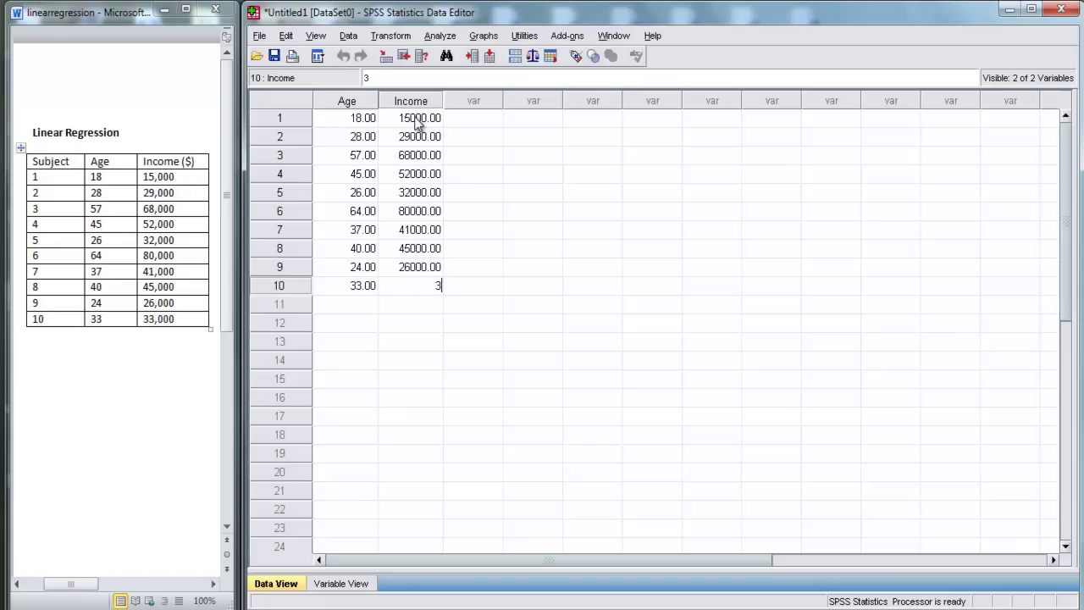
{"action": "type", "text": "33000"}
{"action": "key", "text": "Return"}
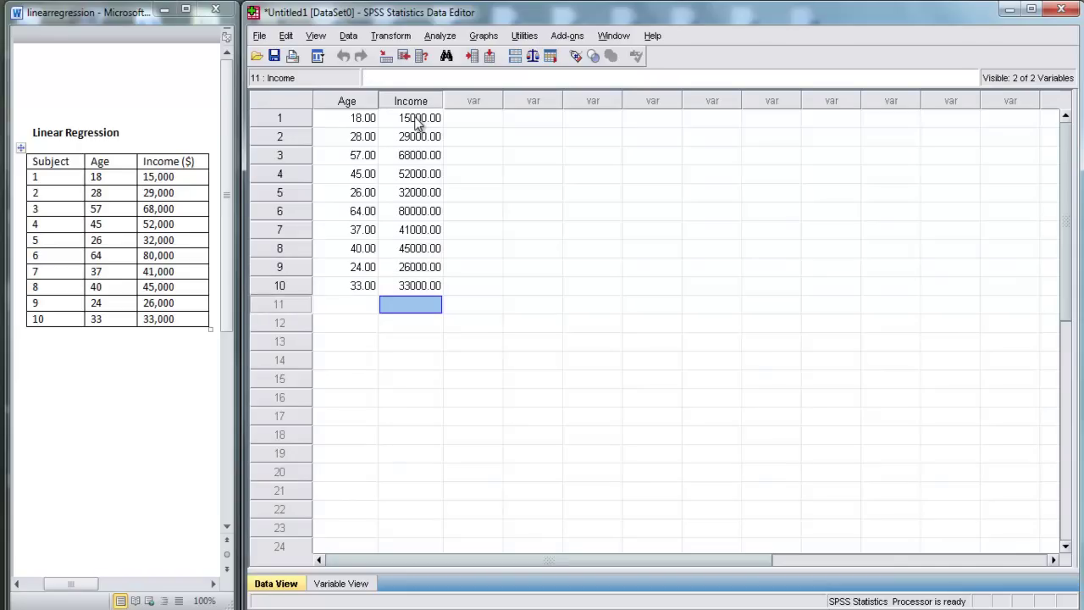
In Analyze > Regression > Linear, set Income as dependent and Age as independent.
{"action": "left_click", "coordinate": [357, 120]}
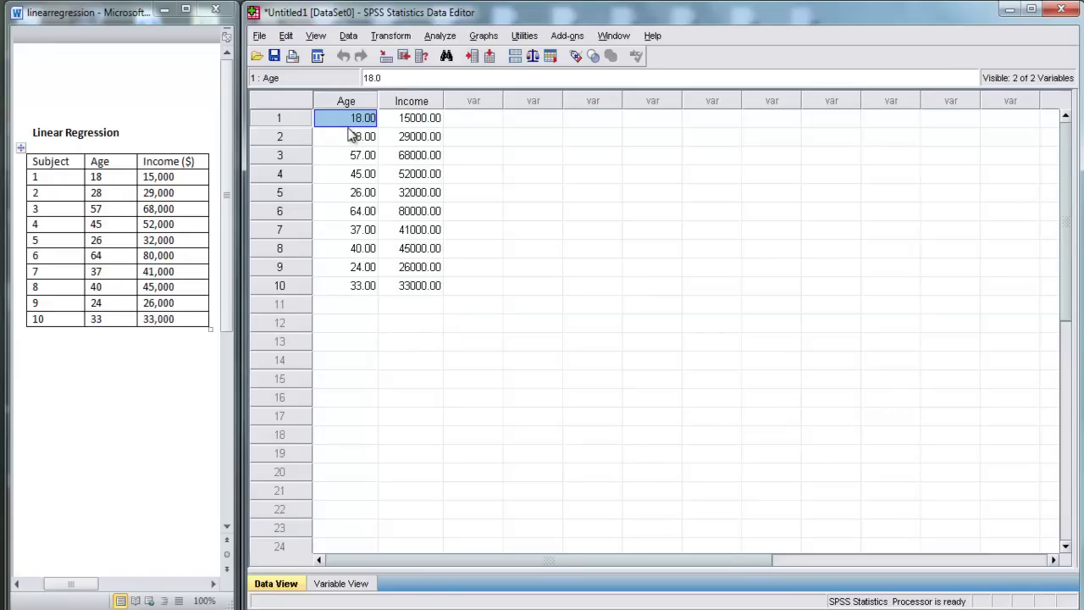
{"action": "left_click", "coordinate": [439, 37]}
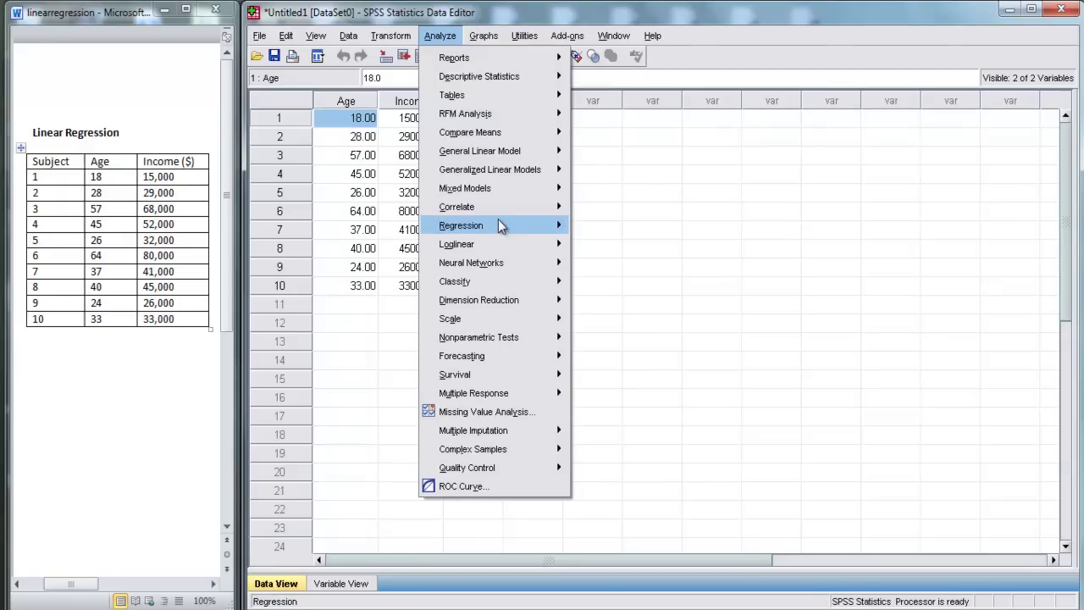
{"action": "mouse_move", "coordinate": [501, 227]}
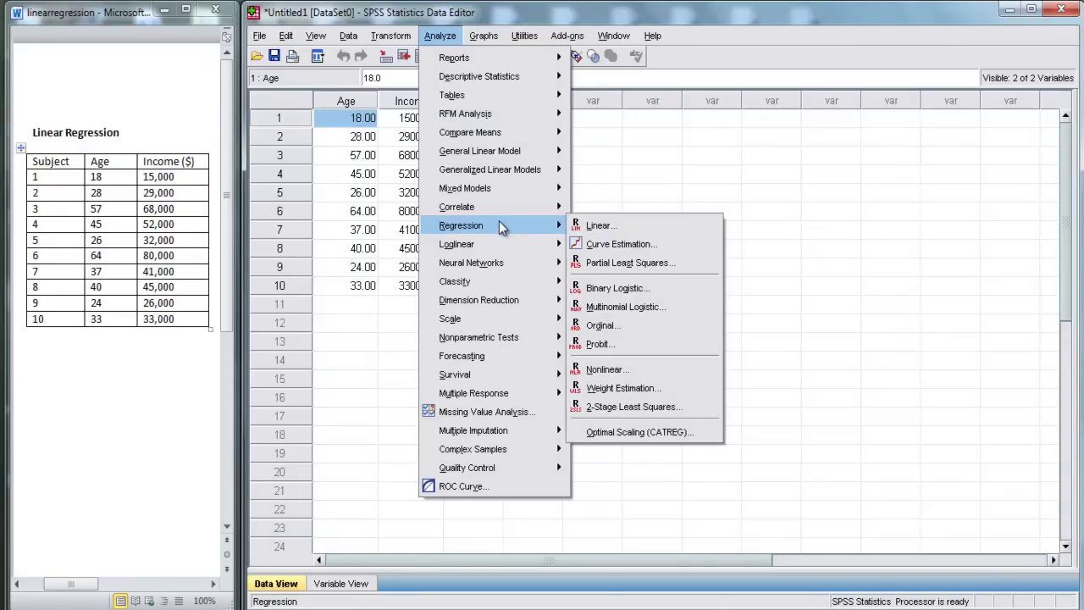
{"action": "left_click", "coordinate": [607, 227]}
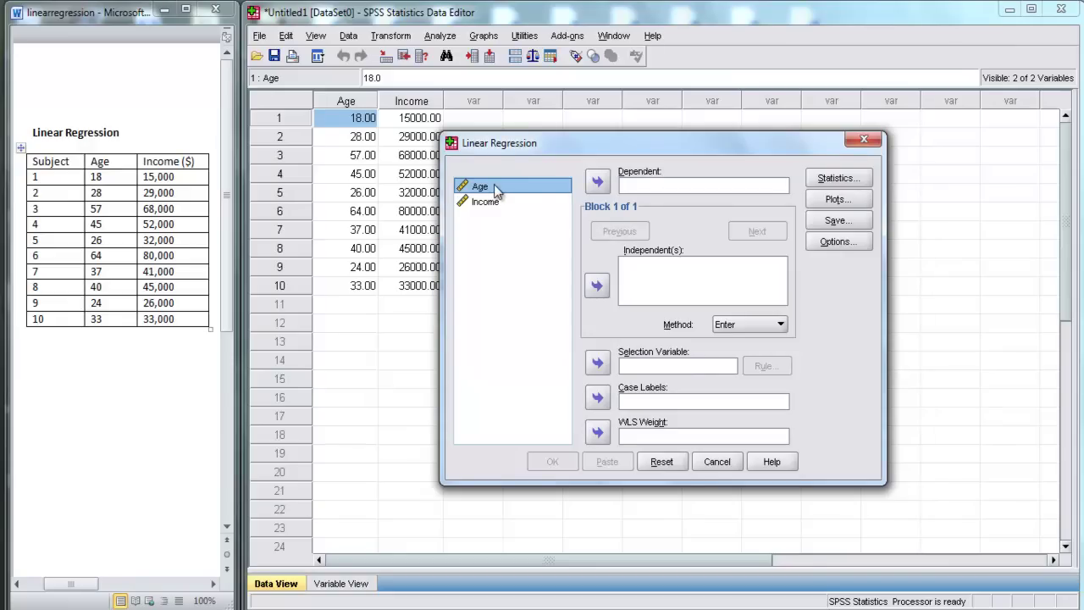
{"action": "left_click", "coordinate": [597, 286]}
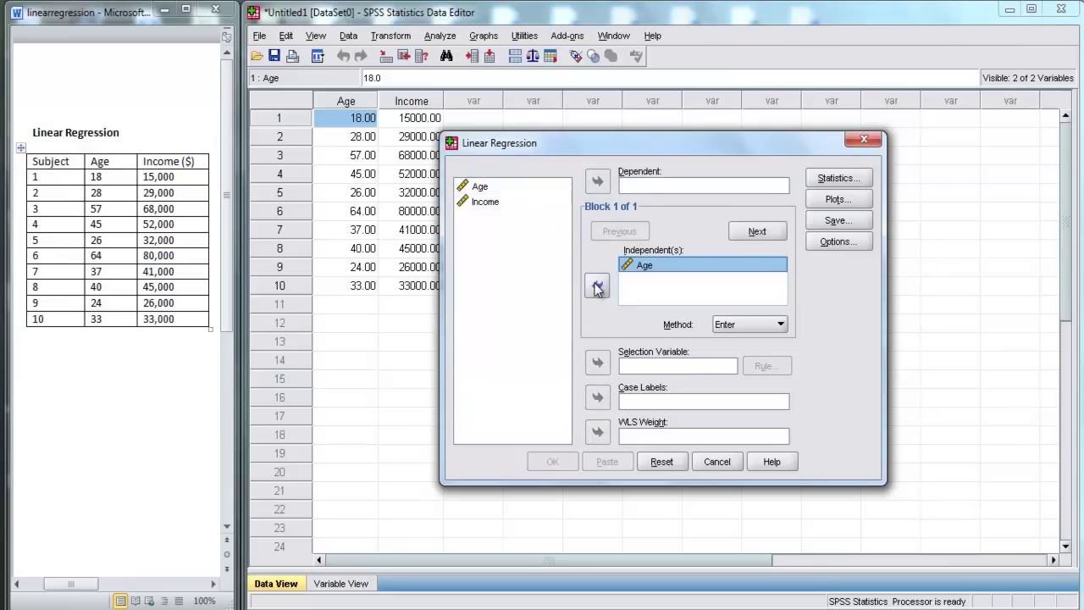
{"action": "left_click", "coordinate": [483, 203]}
{"action": "left_click", "coordinate": [599, 183]}
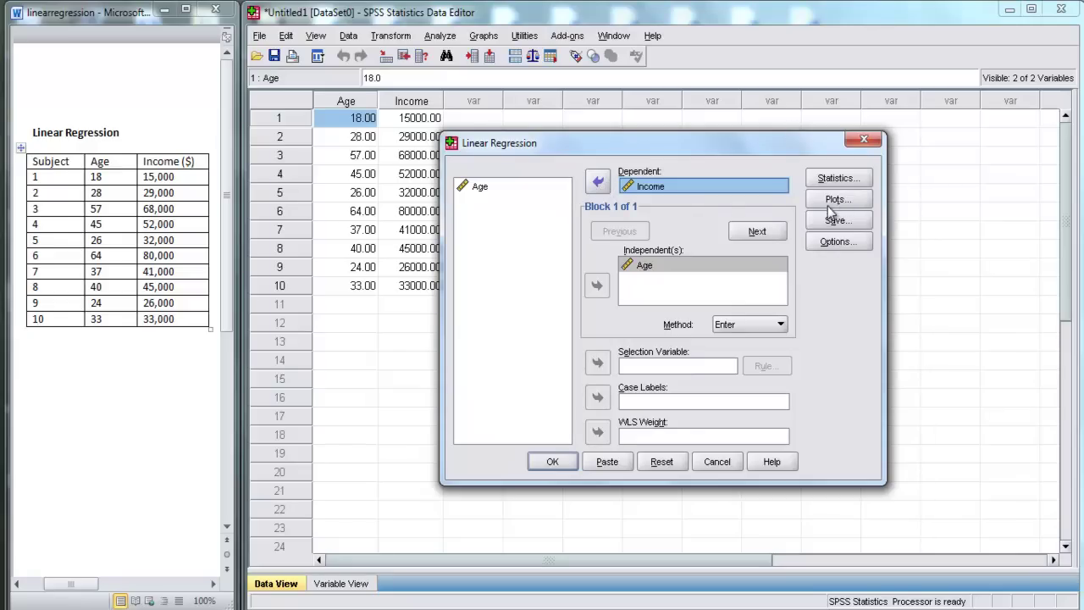
Run the regression and view the Coefficients table: constant -7868.896, Age 1343.250.
{"action": "left_click", "coordinate": [551, 464]}
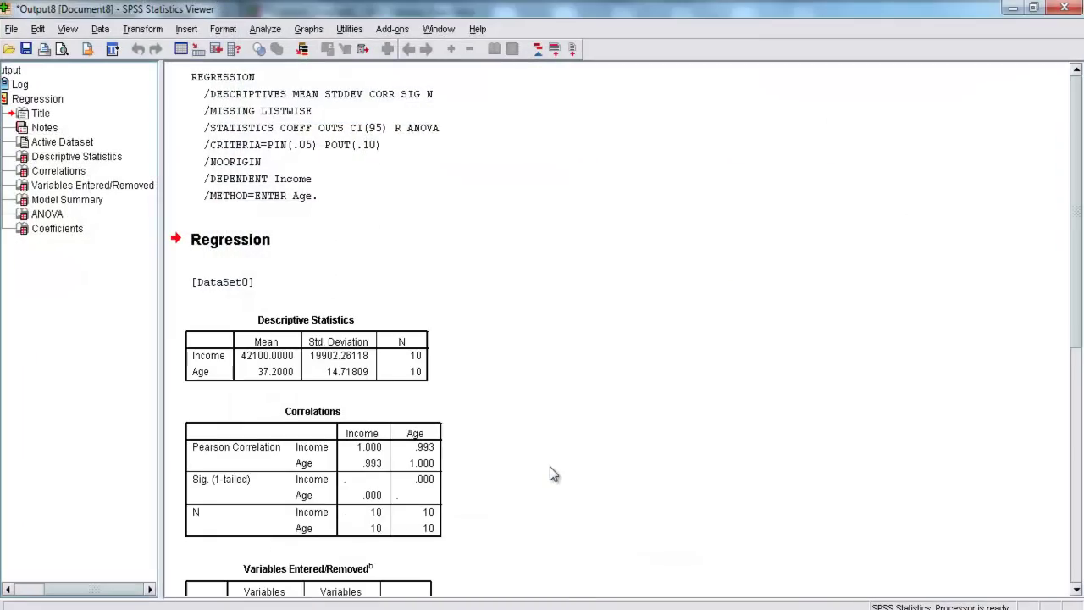
{"action": "scroll", "coordinate": [571, 254], "scroll_direction": "down", "scroll_amount": 2}
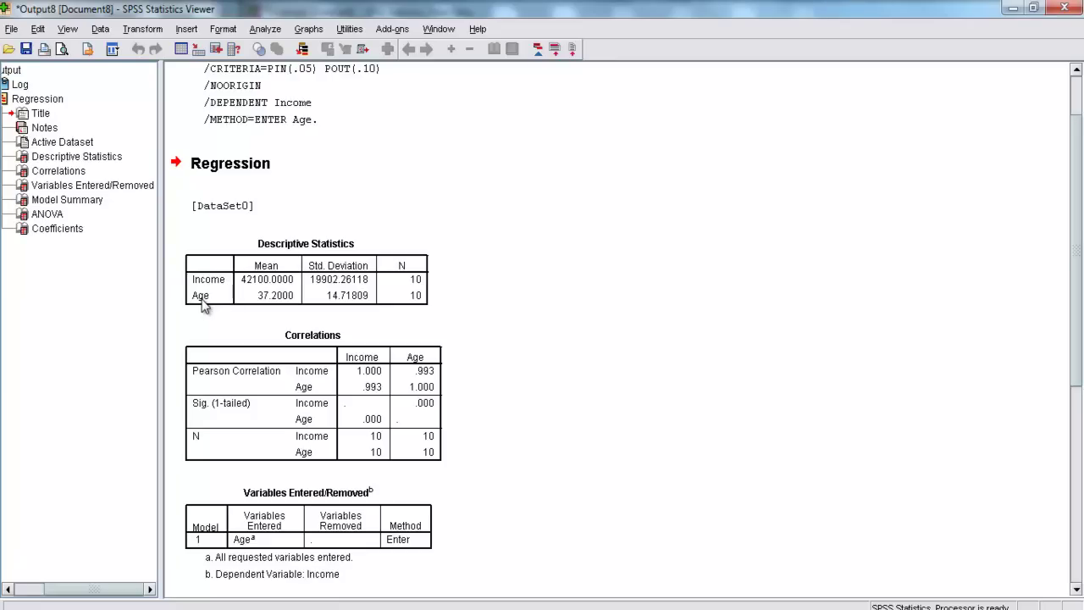
{"action": "scroll", "coordinate": [491, 250], "scroll_direction": "down", "scroll_amount": 3}
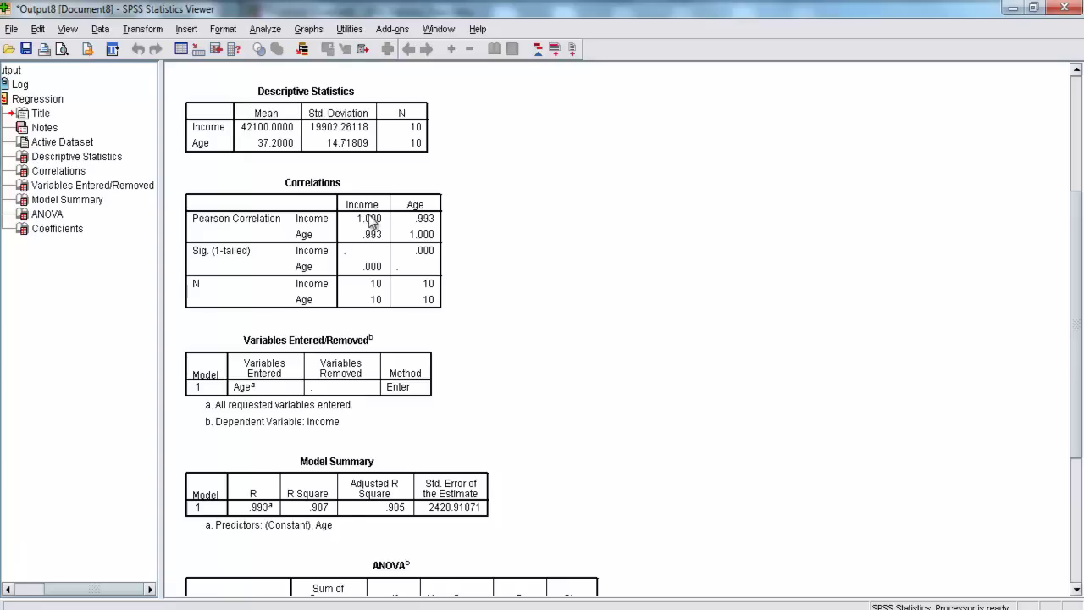
{"action": "scroll", "coordinate": [494, 235], "scroll_direction": "down", "scroll_amount": 6}
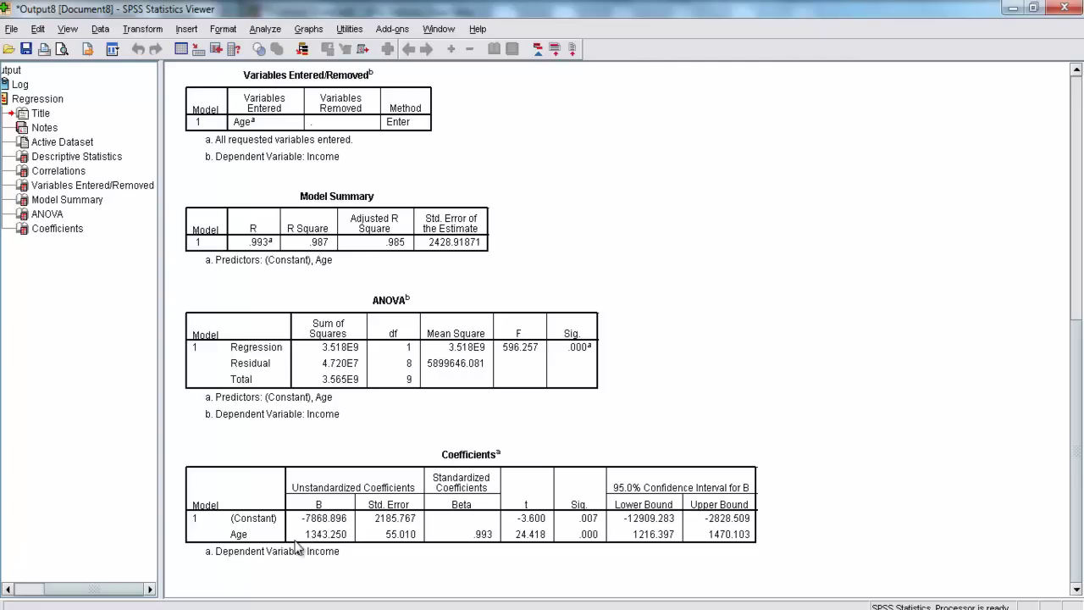
Restore and move the SPSS Viewer so the Word table is visible.
{"action": "left_click", "coordinate": [1035, 9]}
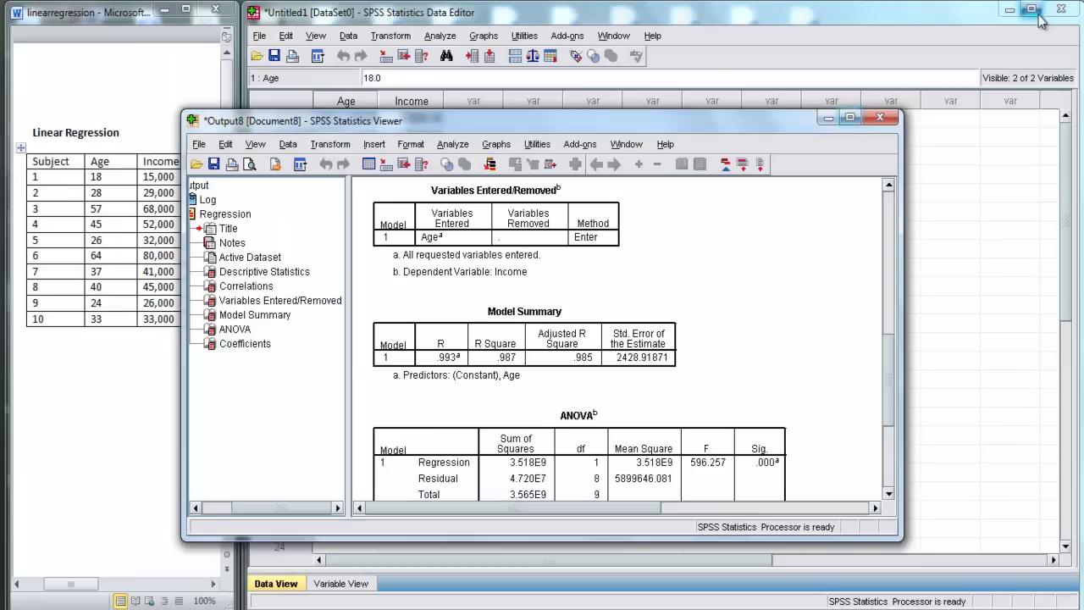
{"action": "left_click_drag", "start_coordinate": [392, 113], "coordinate": [494, 54]}
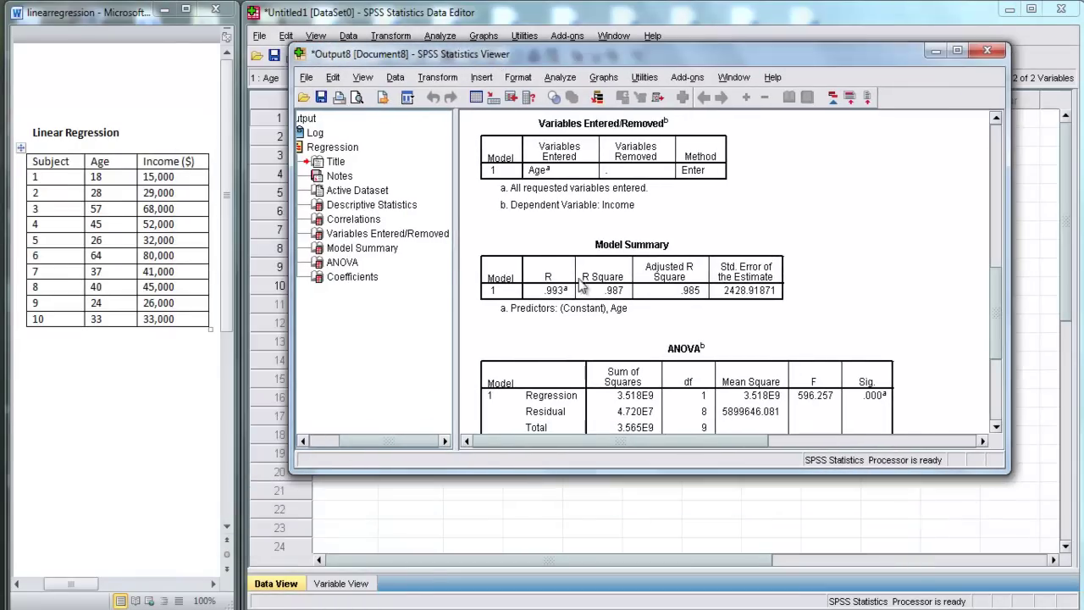
{"action": "scroll", "coordinate": [584, 292], "scroll_direction": "down", "scroll_amount": 5}
Type the equation Y = 1343.250x − 7868.896 on a new line below the table.
{"action": "left_click", "coordinate": [30, 354]}
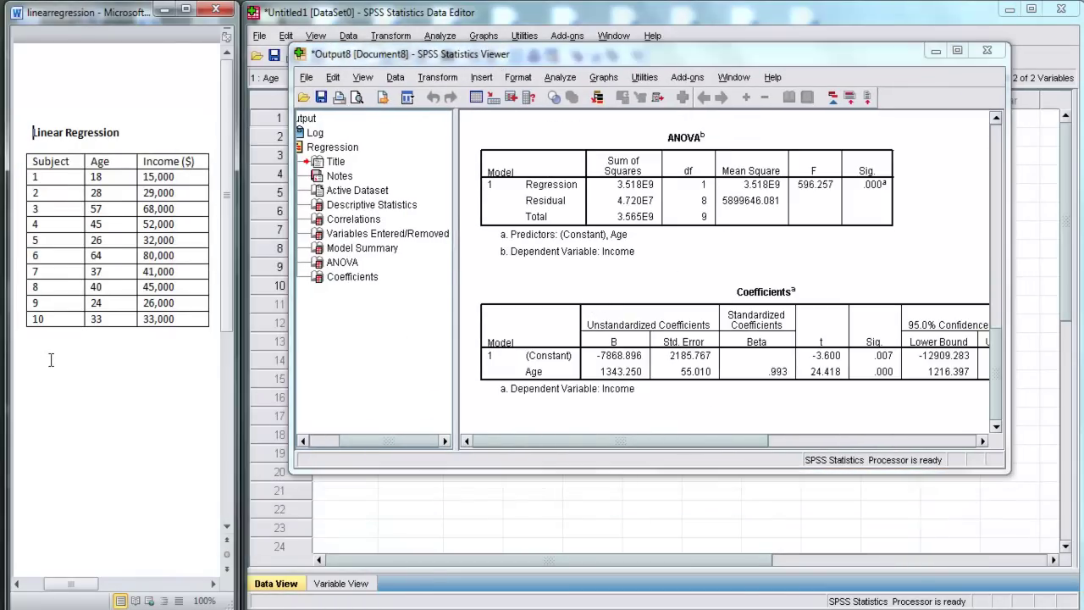
{"action": "key", "text": "Return"}
{"action": "type", "text": "y =c"}
{"action": "key", "text": "BackSpace"}
{"action": "type", "text": "1343.250x - 7868.896"}
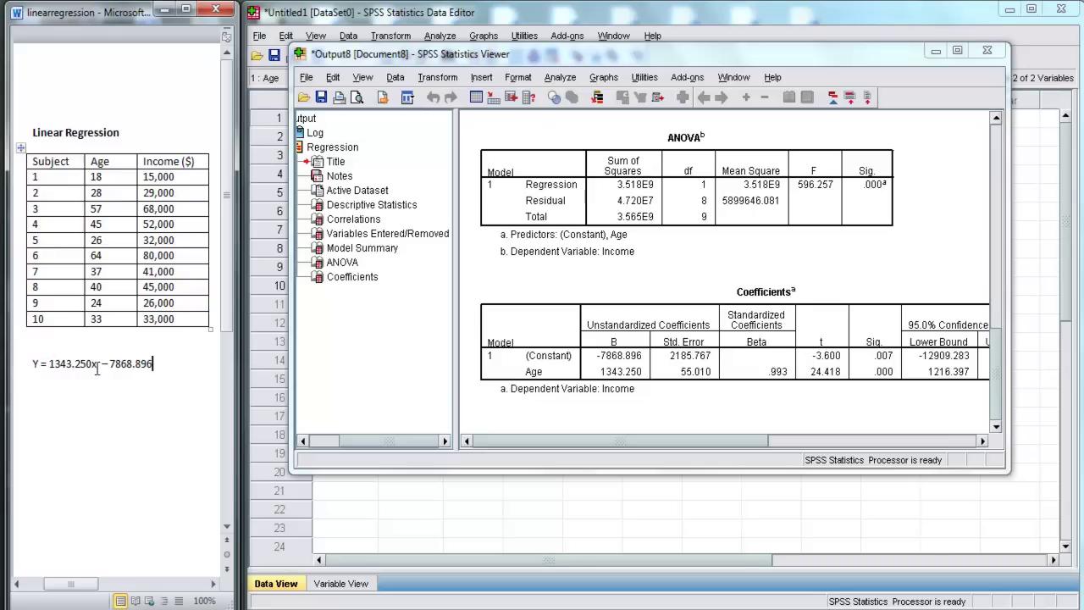
{"action": "left_click_drag", "start_coordinate": [98, 365], "coordinate": [93, 370]}
{"action": "left_click_drag", "start_coordinate": [38, 366], "coordinate": [35, 377]}
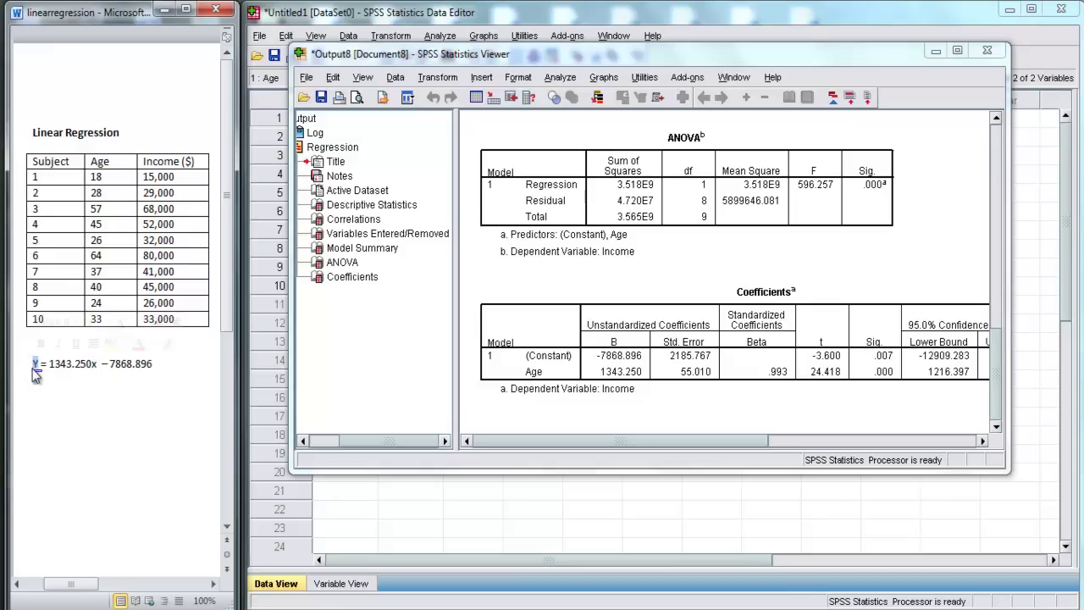